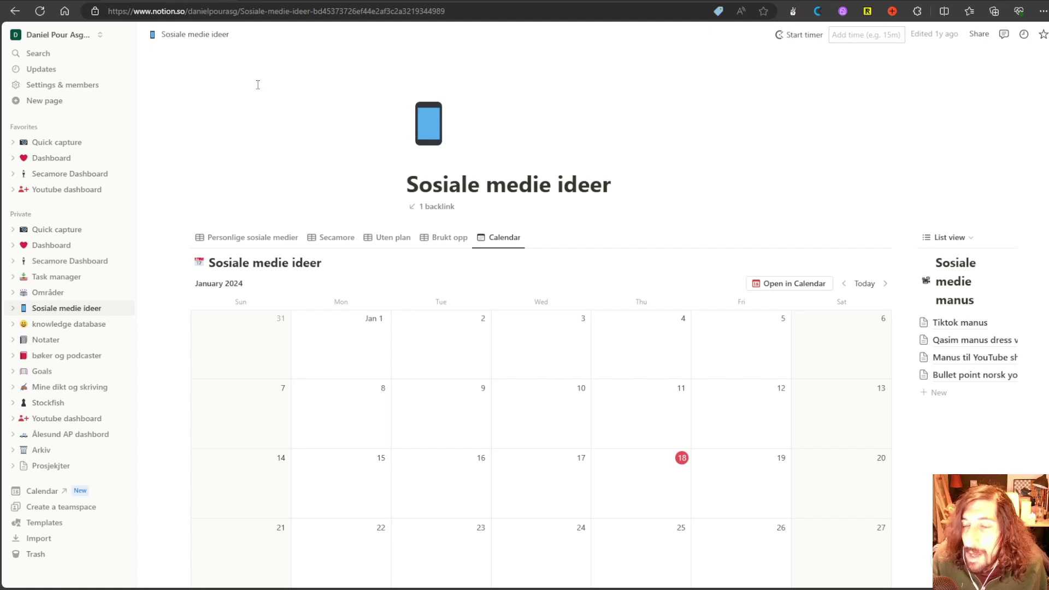
{"action": "left_click", "coordinate": [46, 158]}
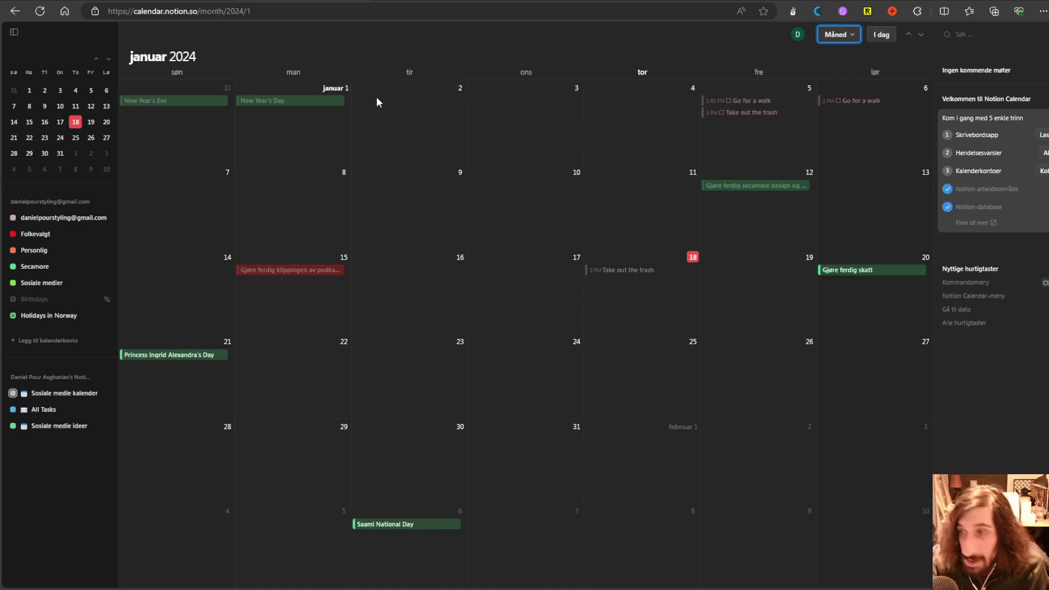
{"action": "key", "text": "d"}
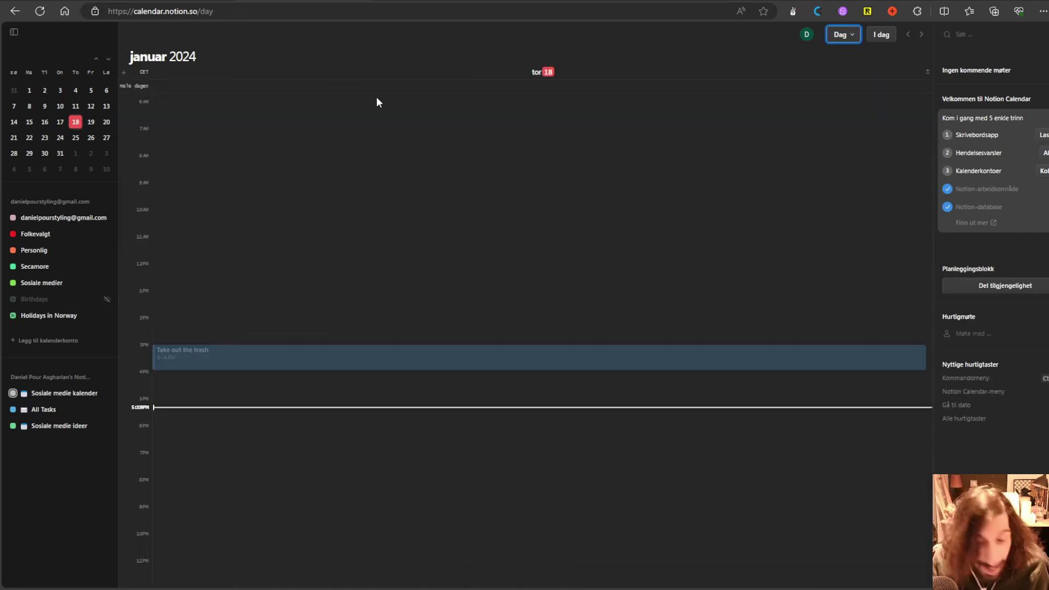
{"action": "key", "text": "w"}
{"action": "key", "text": "m"}
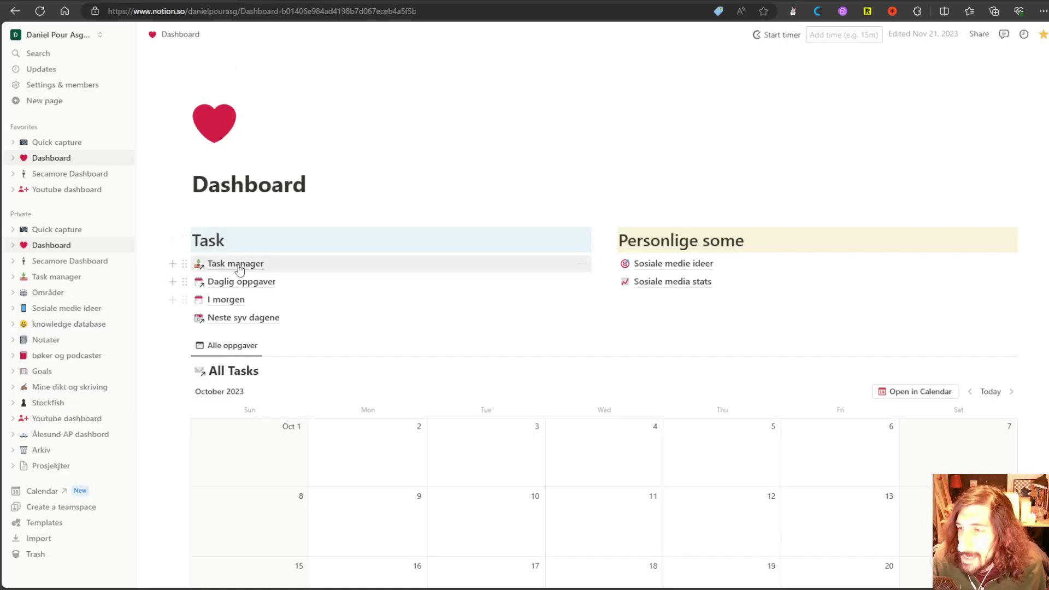
Step: Open the All Tasks database under Task manager and show its Kalender view
{"action": "left_click", "coordinate": [241, 267]}
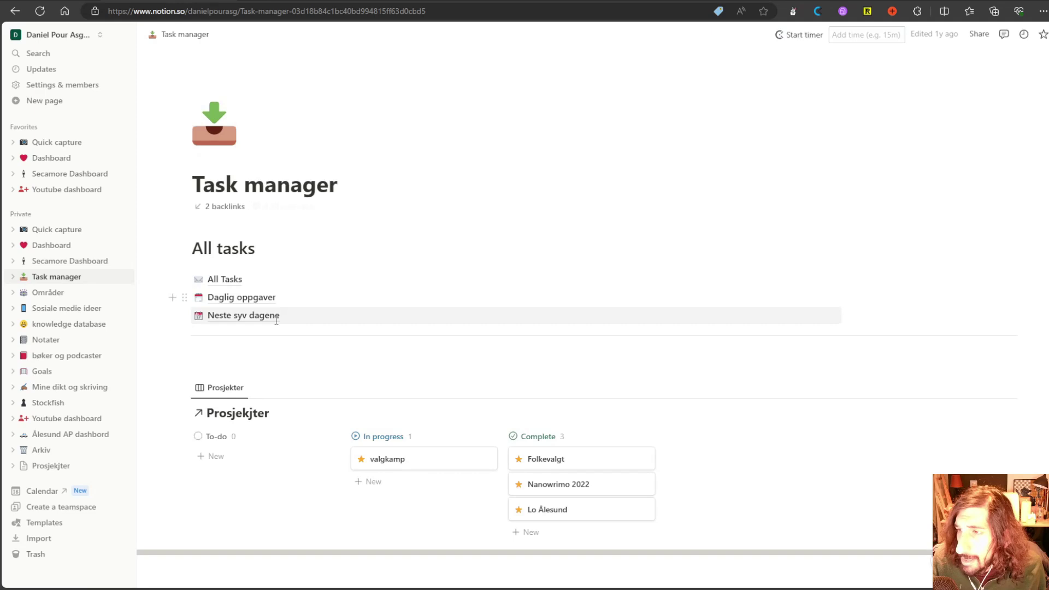
{"action": "left_click", "coordinate": [234, 278]}
{"action": "left_click", "coordinate": [485, 107]}
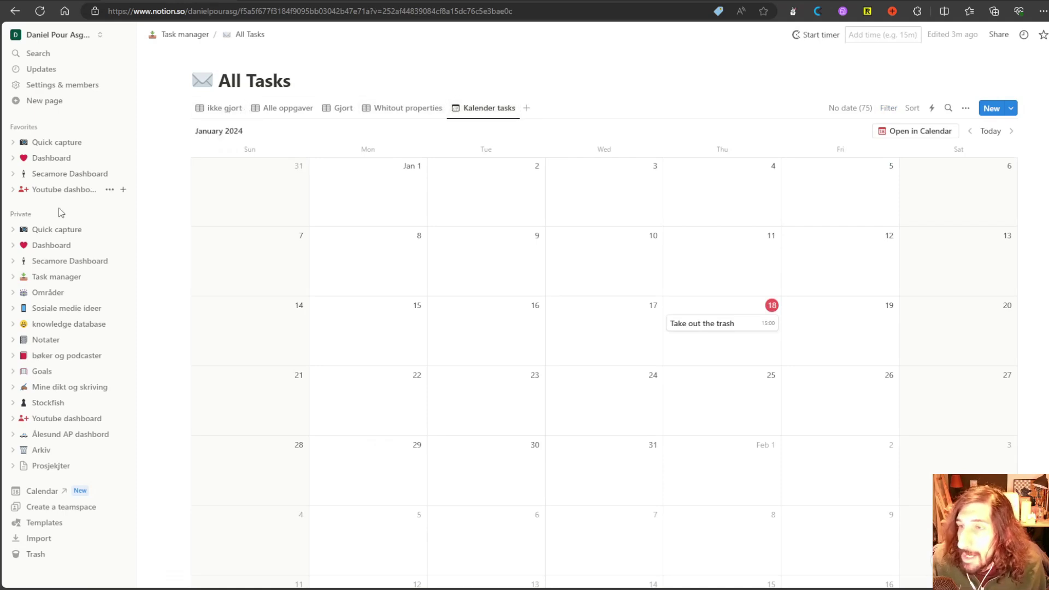
Step: Add a trial view to All Tasks, then delete that new view
{"action": "left_click", "coordinate": [527, 108]}
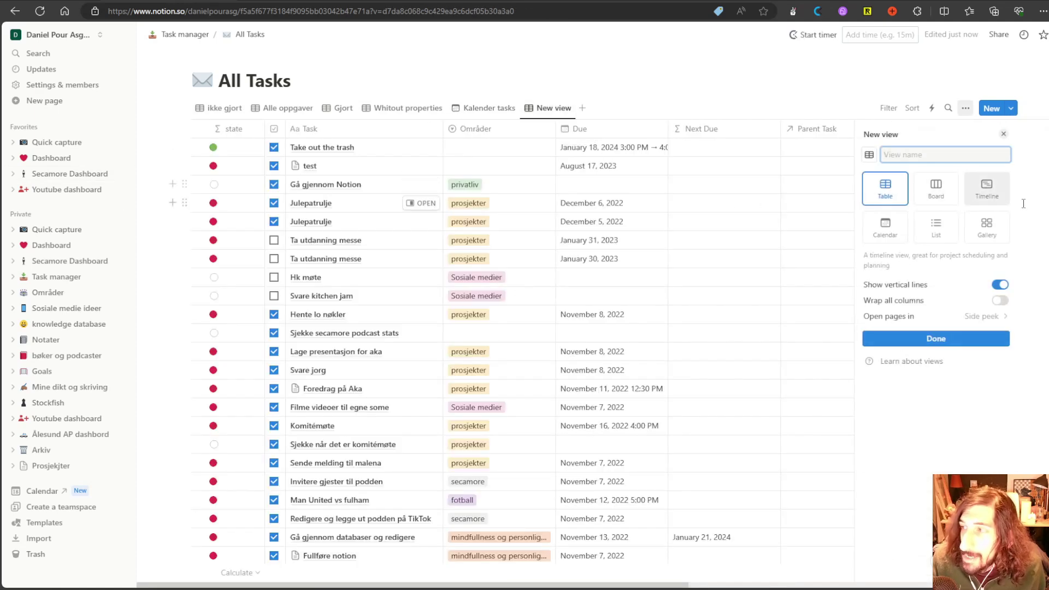
{"action": "left_click", "coordinate": [554, 112]}
{"action": "left_click", "coordinate": [557, 208]}
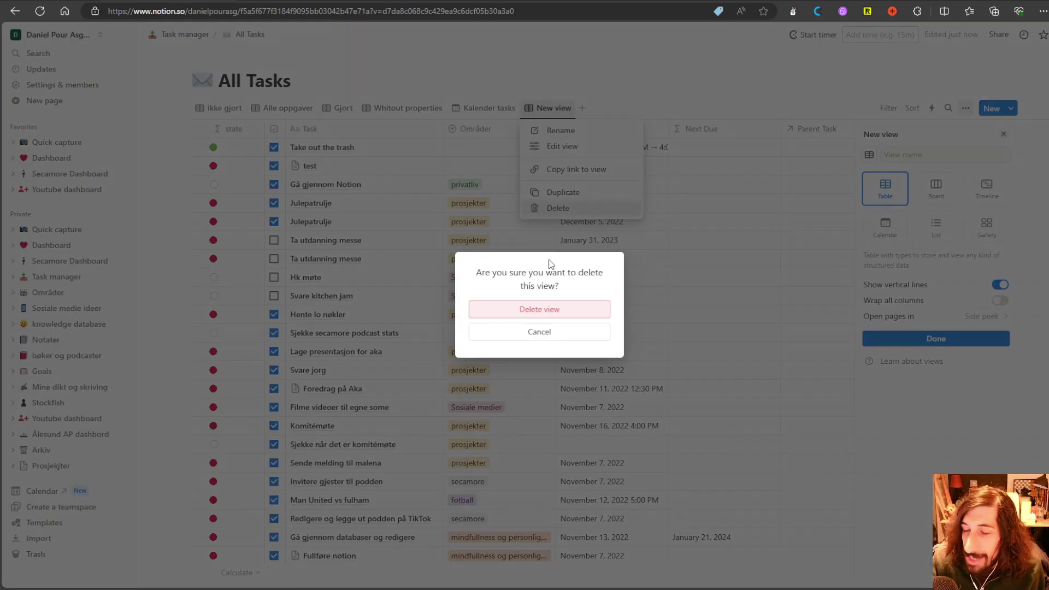
{"action": "left_click", "coordinate": [542, 310]}
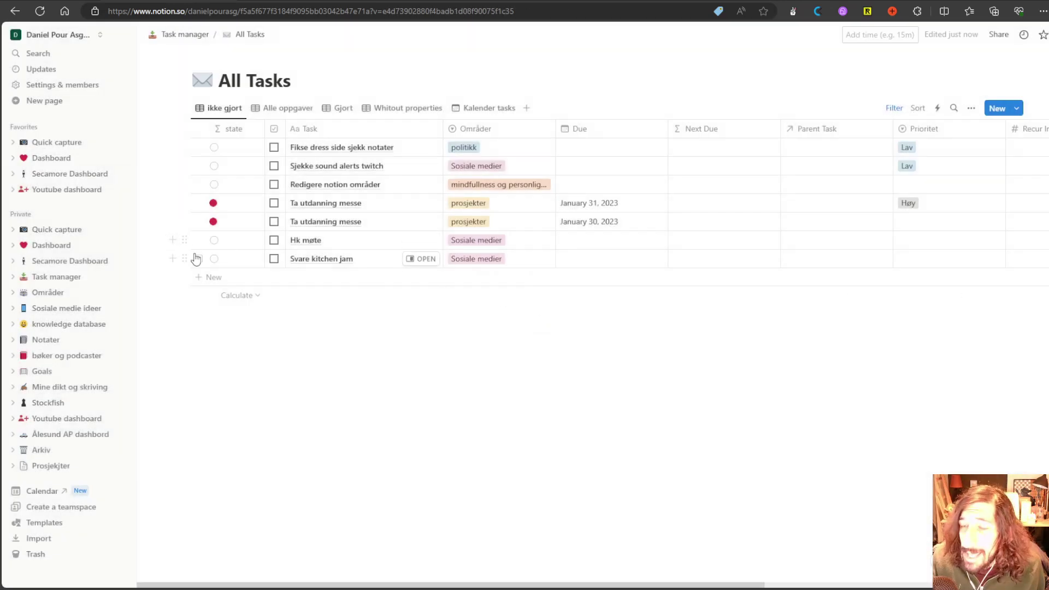
Step: Open the Sosiale medie ideer database from Secamore Dashboard as its own page
{"action": "left_click", "coordinate": [52, 263]}
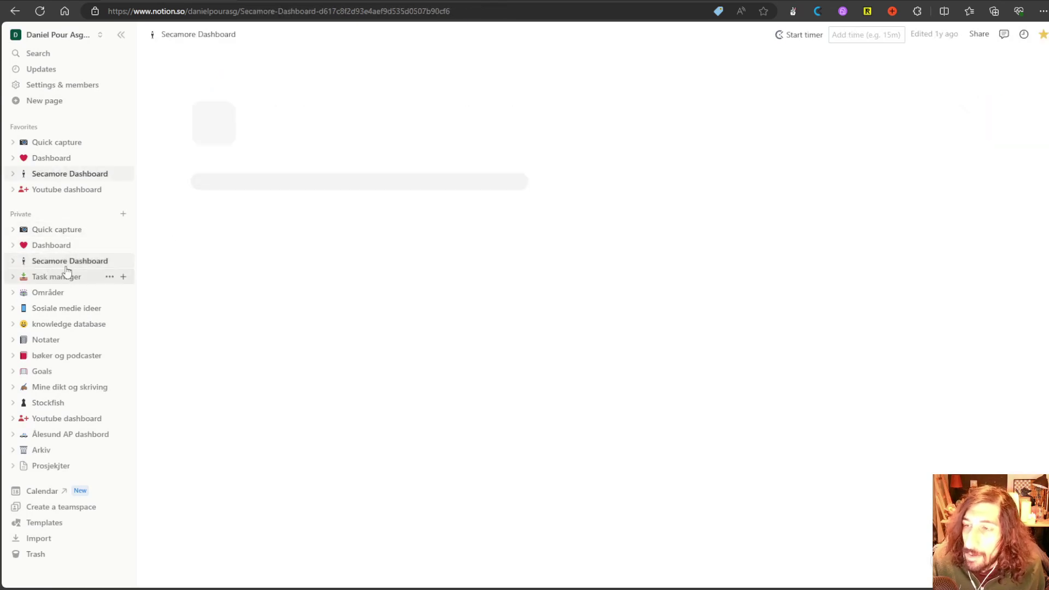
{"action": "left_click", "coordinate": [282, 218]}
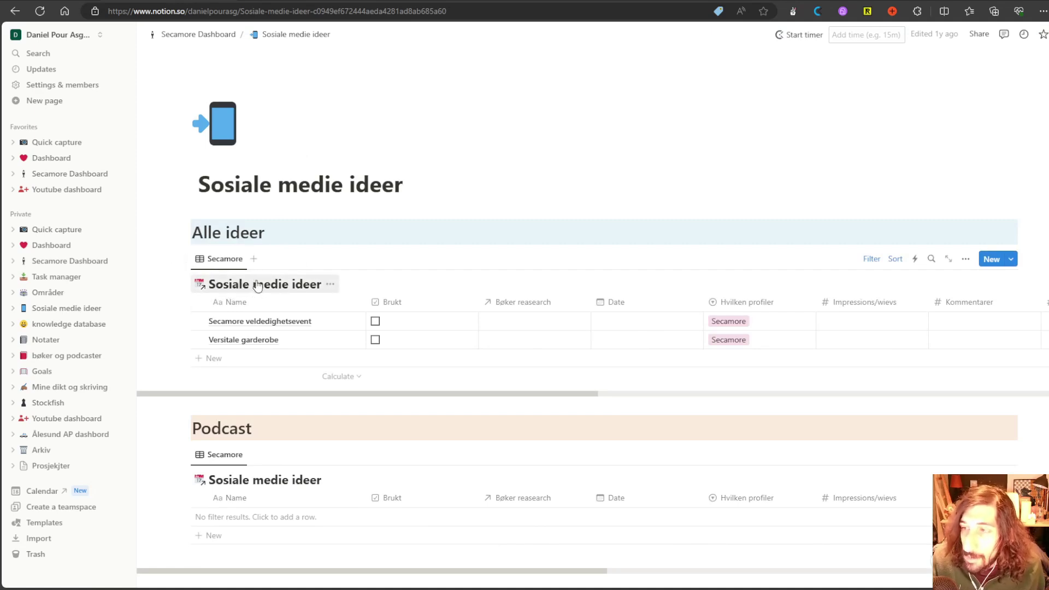
{"action": "left_click", "coordinate": [257, 286]}
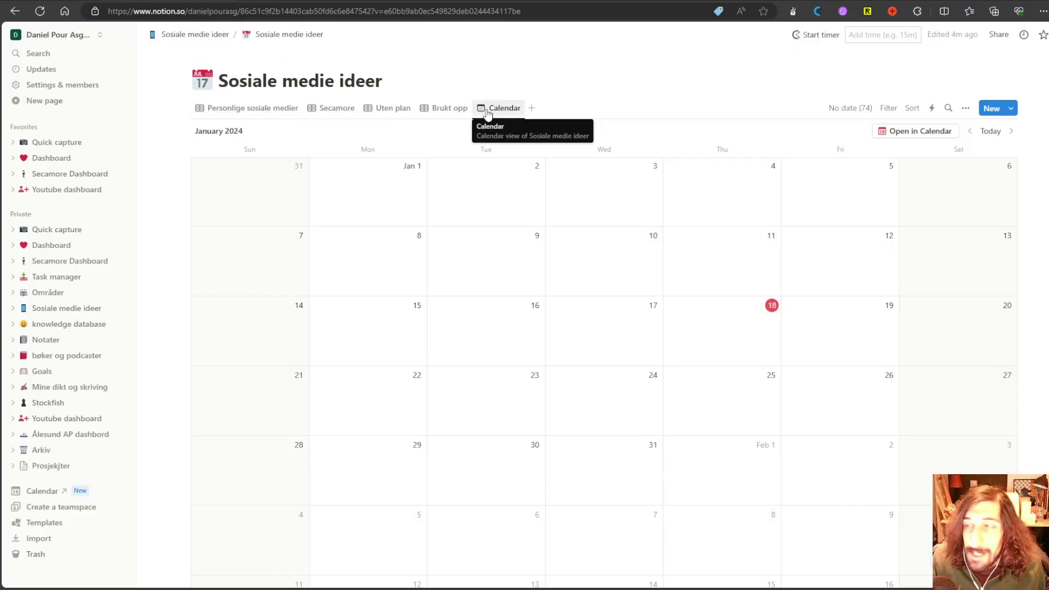
Step: Open the database in Notion Calendar and toggle its calendar visibility off and back on
{"action": "left_click", "coordinate": [914, 133]}
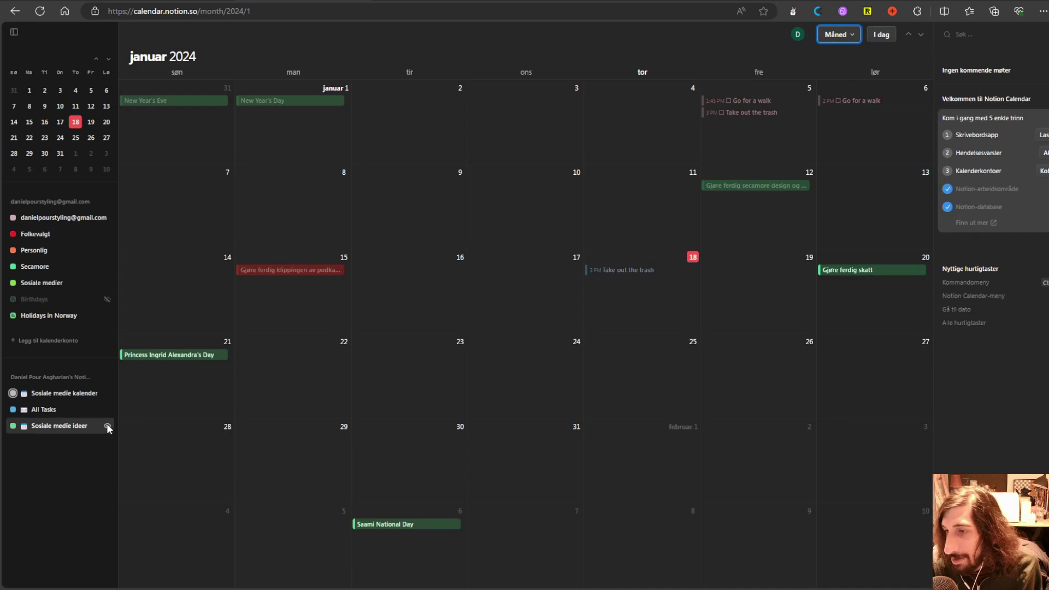
{"action": "left_click", "coordinate": [107, 427]}
{"action": "left_click", "coordinate": [107, 428]}
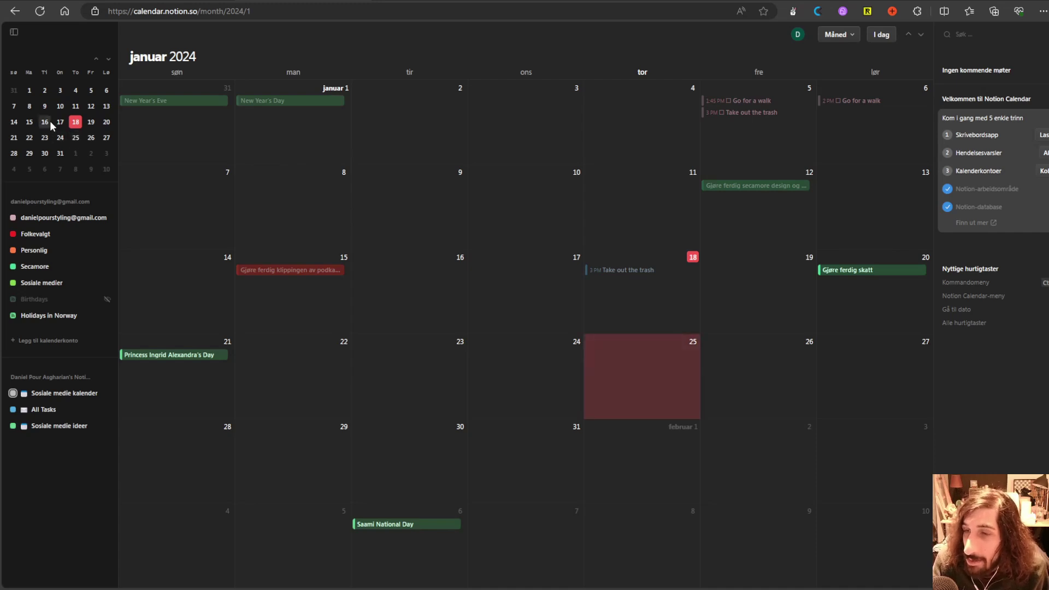
Step: Start an all-day event 'd' on Thursday 18 January, dismiss it, and switch to day view
{"action": "left_click", "coordinate": [76, 121]}
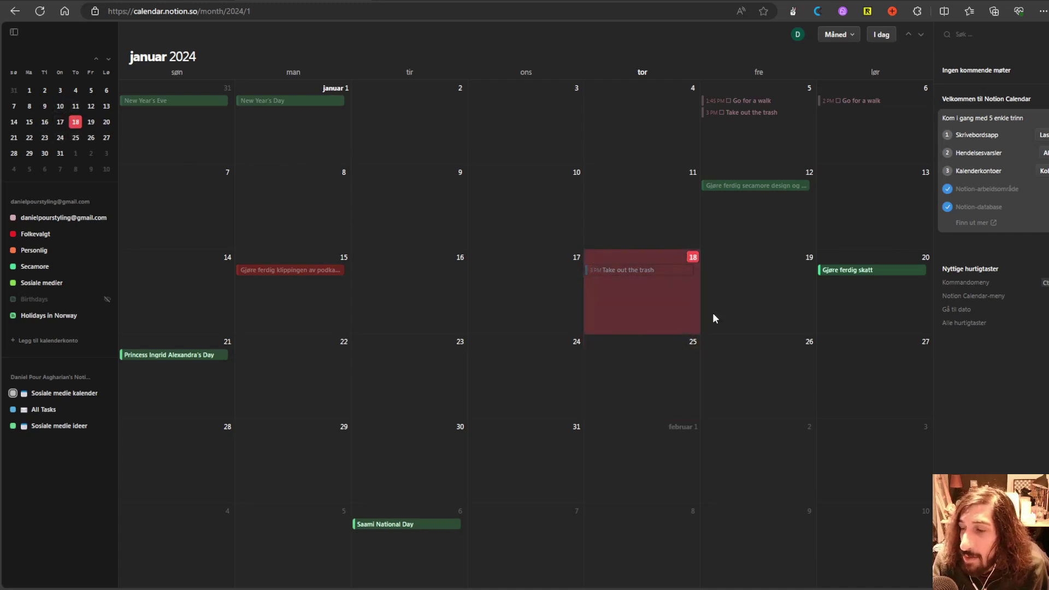
{"action": "left_click", "coordinate": [618, 293]}
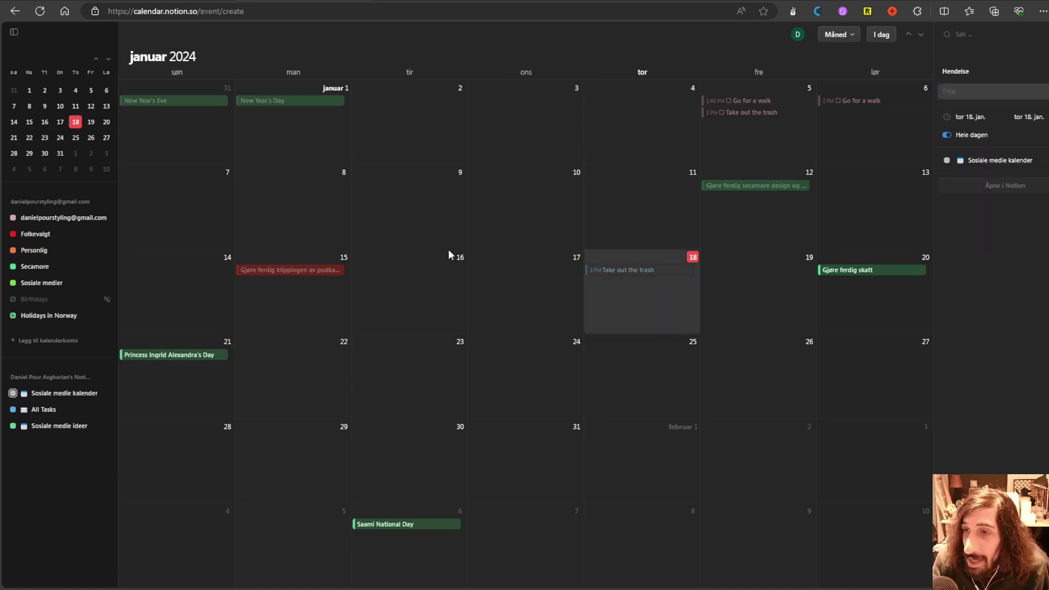
{"action": "type", "text": "d"}
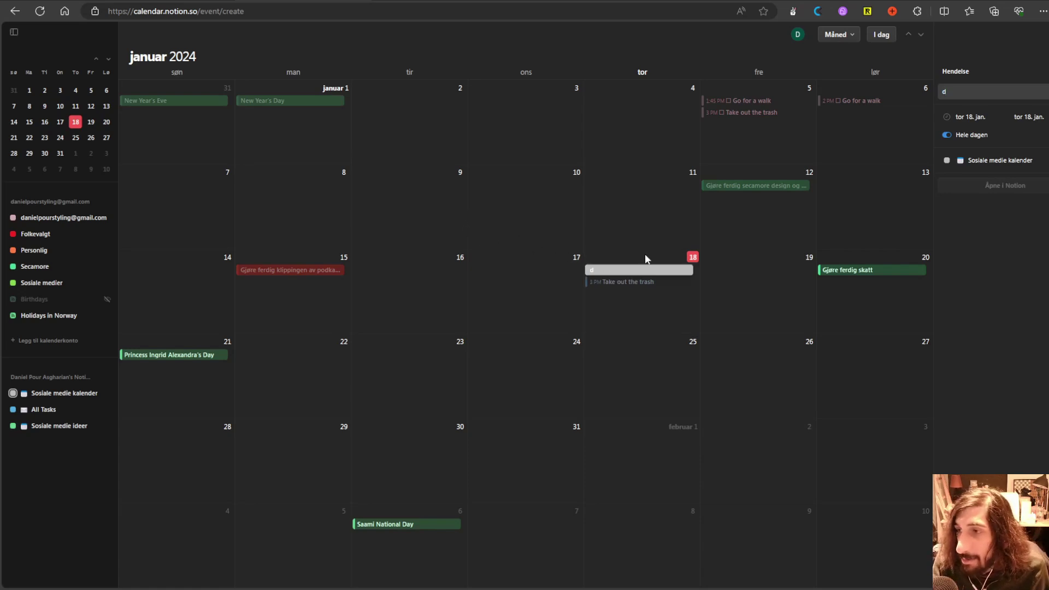
{"action": "key", "text": "Return"}
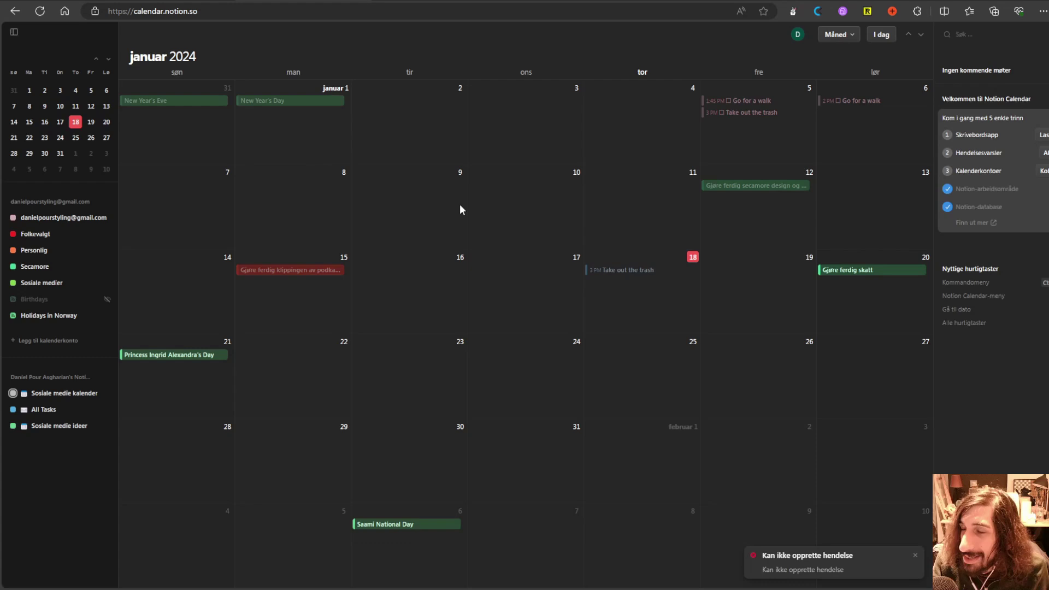
{"action": "left_click", "coordinate": [838, 34]}
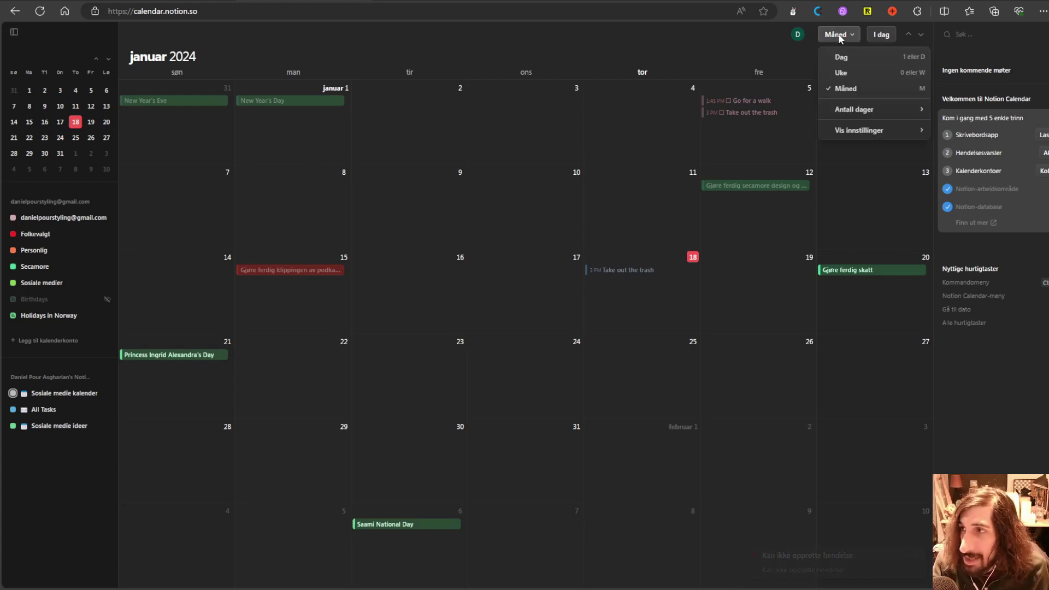
{"action": "left_click", "coordinate": [849, 55]}
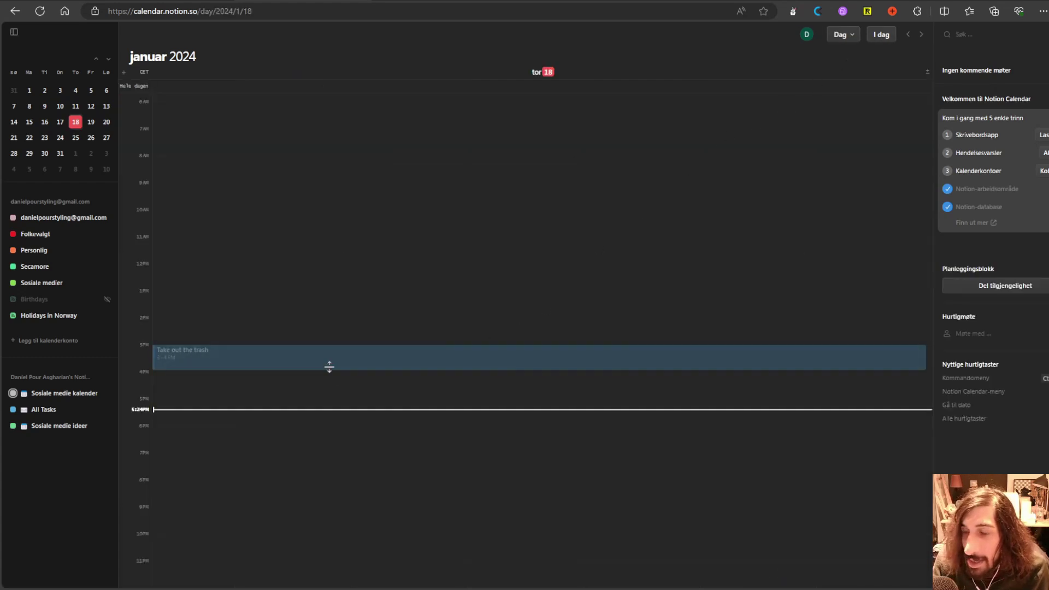
Step: Create 'Go for wwalk' from 5:45 to 7:15 PM on 18 January in the All Tasks calendar
{"action": "left_click_drag", "start_coordinate": [261, 421], "coordinate": [265, 455]}
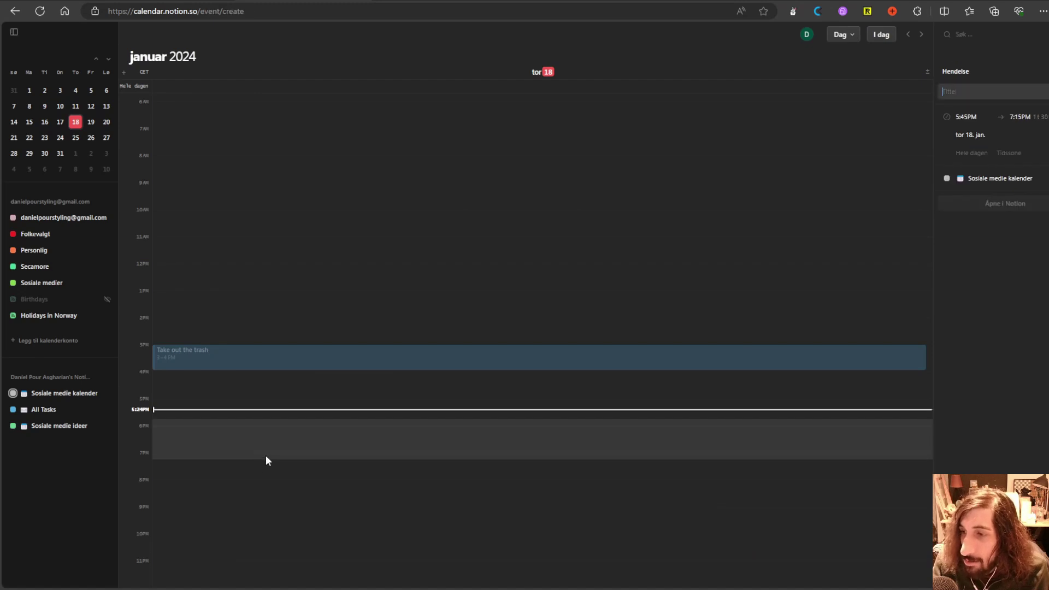
{"action": "left_click", "coordinate": [985, 182]}
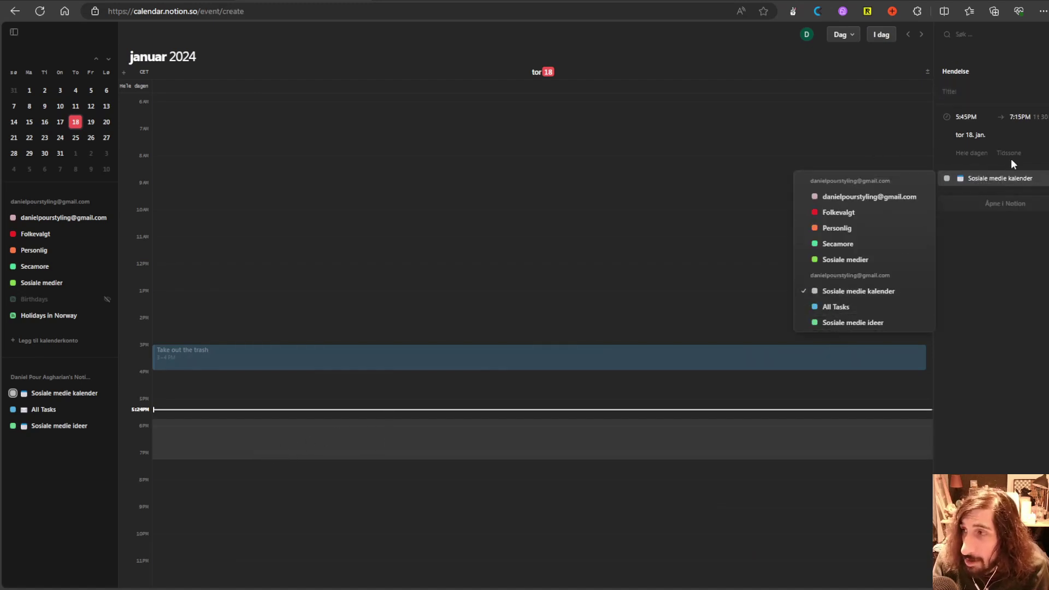
{"action": "left_click", "coordinate": [845, 304]}
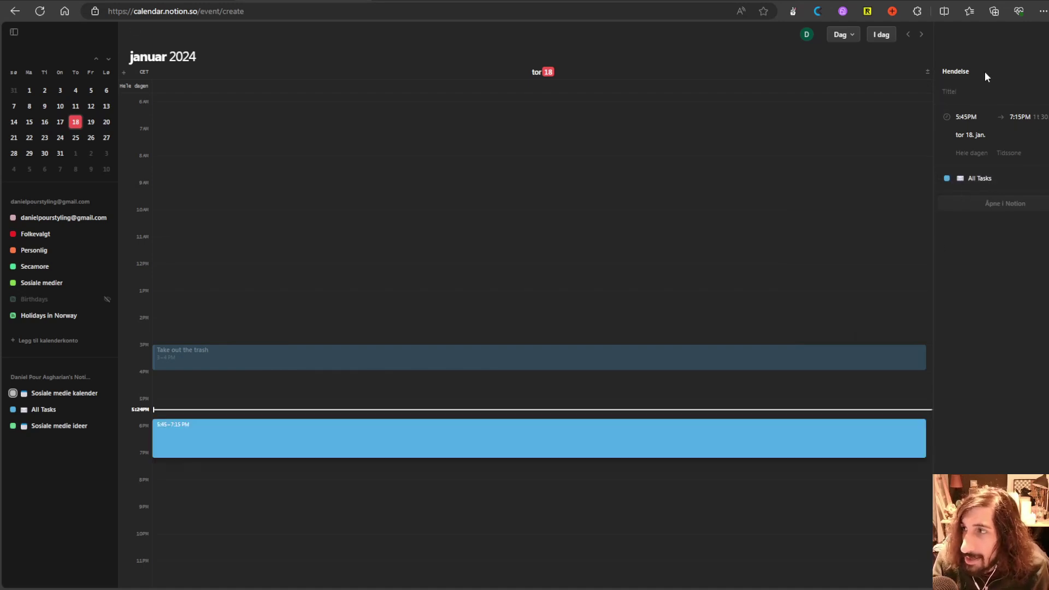
{"action": "left_click", "coordinate": [967, 89]}
{"action": "type", "text": "Go"}
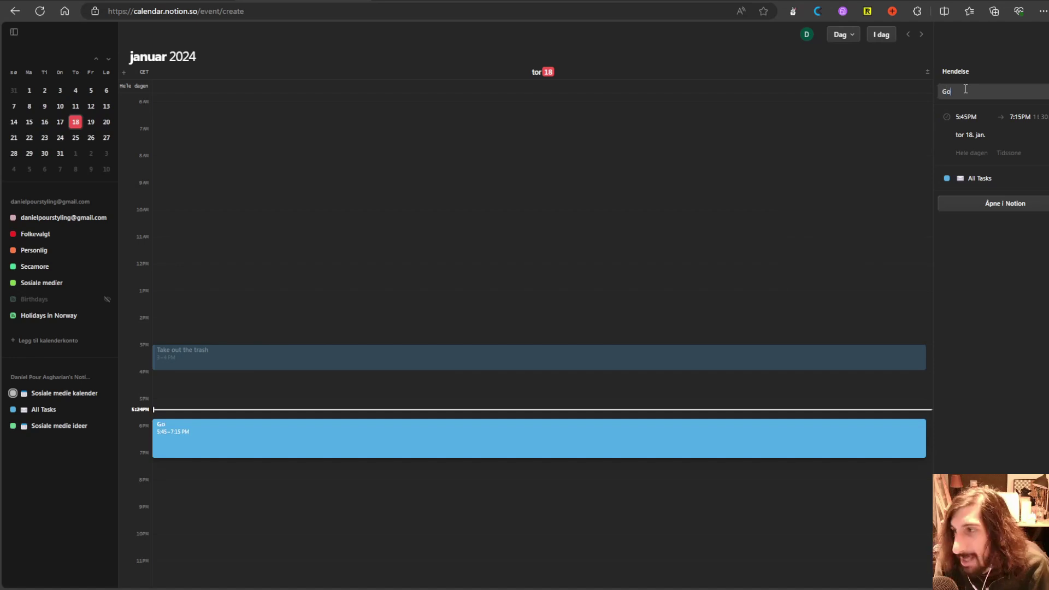
{"action": "type", "text": " for wwalk"}
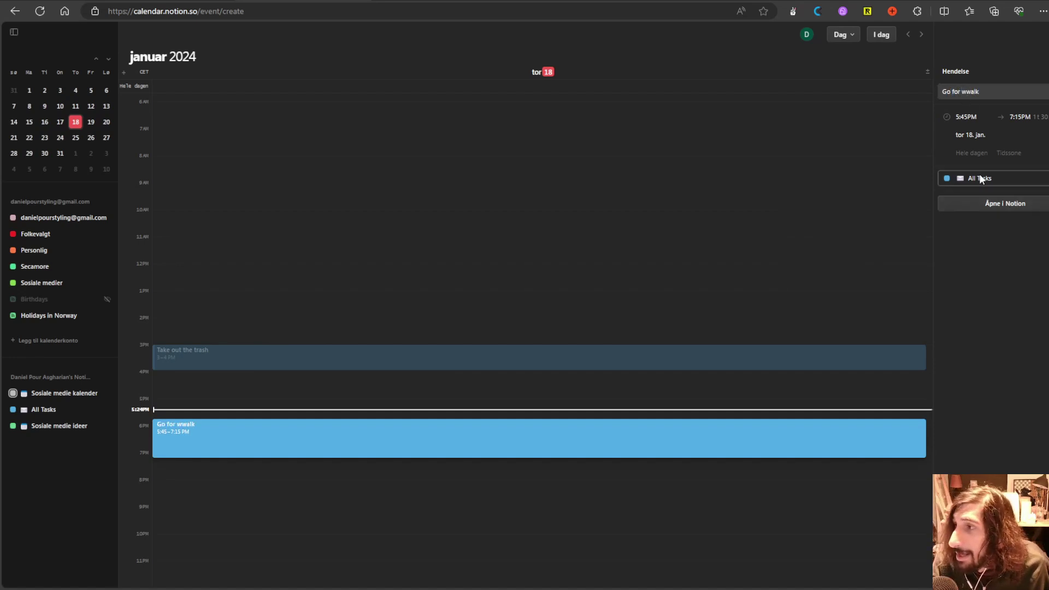
{"action": "left_click", "coordinate": [956, 71]}
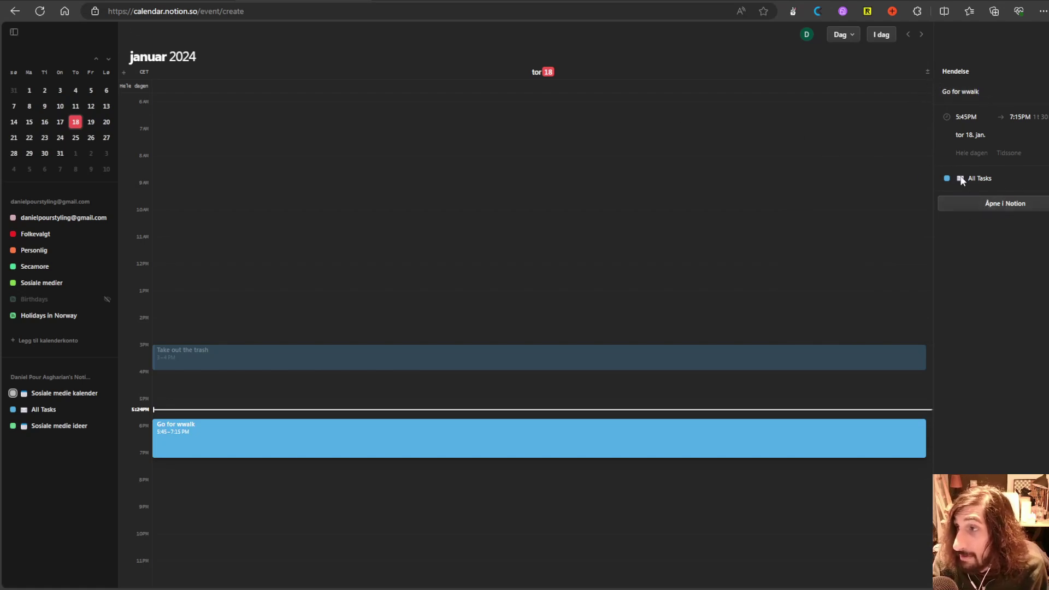
Step: In Notion, go to Dashboard > Task manager > Daglig oppgaver
{"action": "key", "text": "ctrl+Tab"}
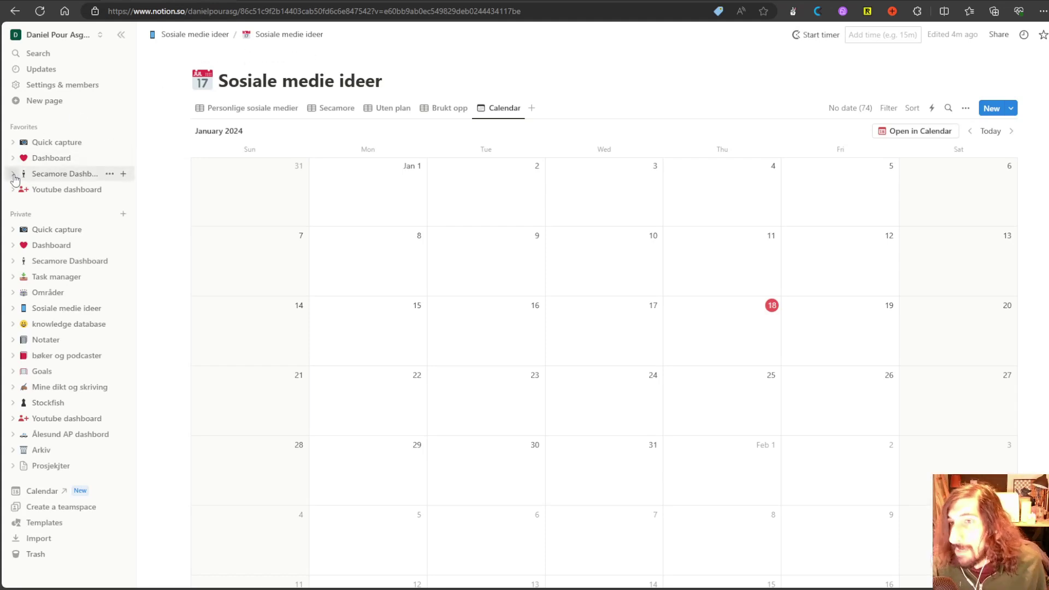
{"action": "left_click", "coordinate": [52, 245]}
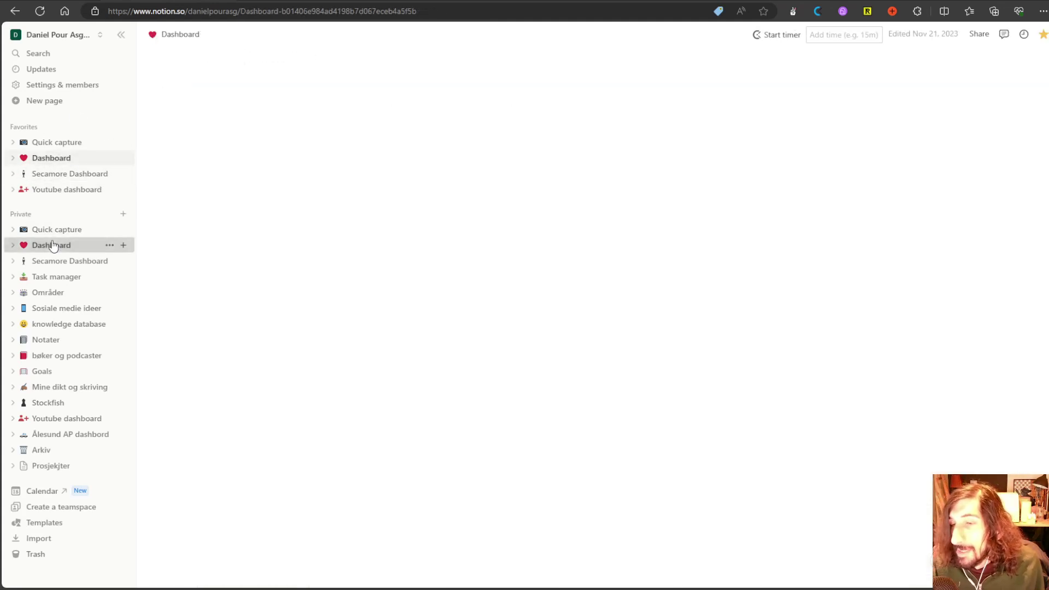
{"action": "left_click", "coordinate": [235, 264]}
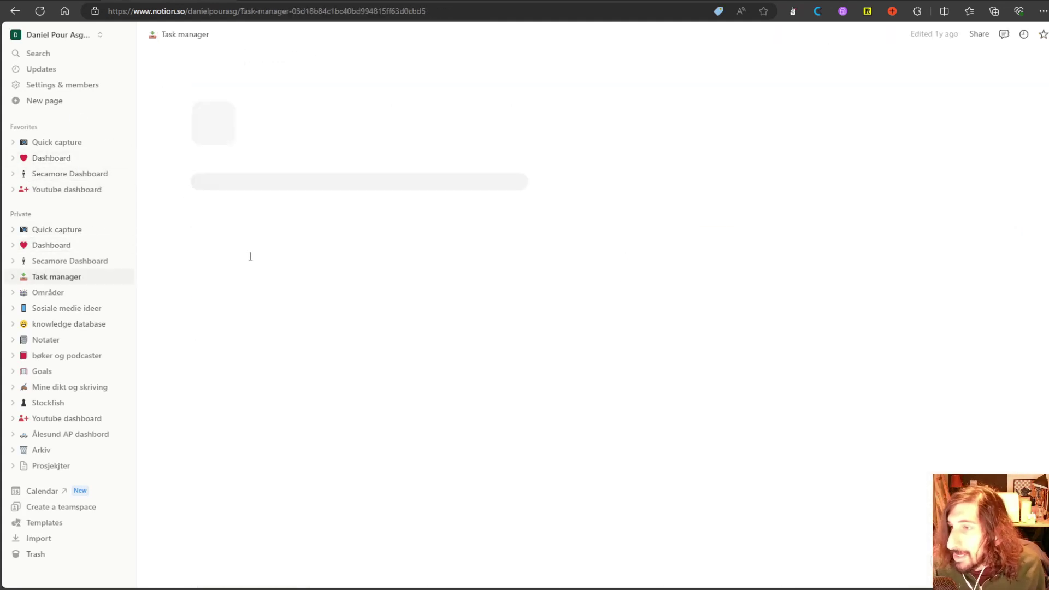
{"action": "left_click", "coordinate": [225, 280]}
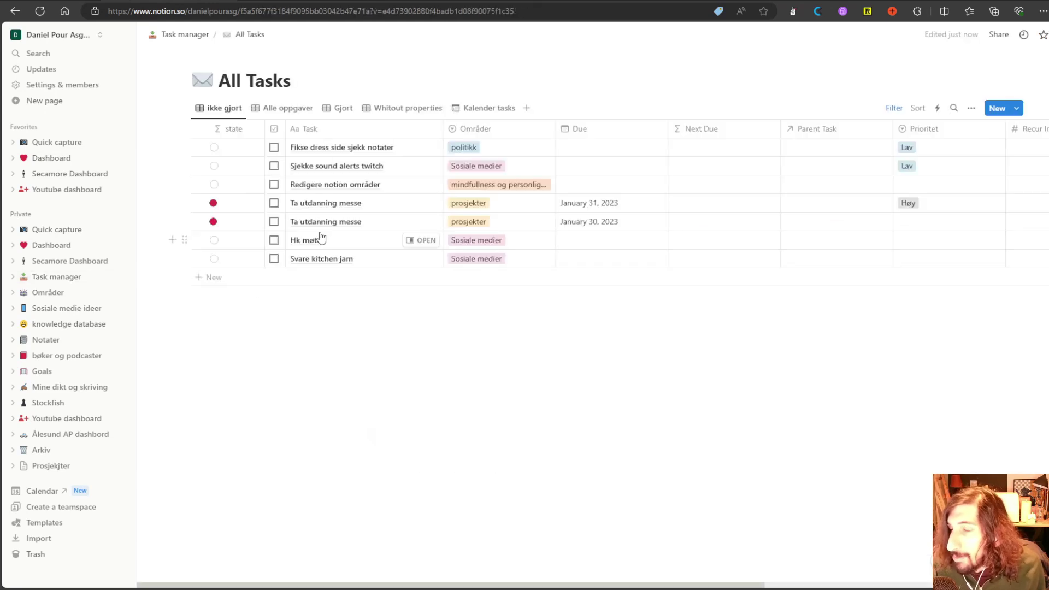
{"action": "key", "text": "alt+Left"}
{"action": "left_click", "coordinate": [225, 298]}
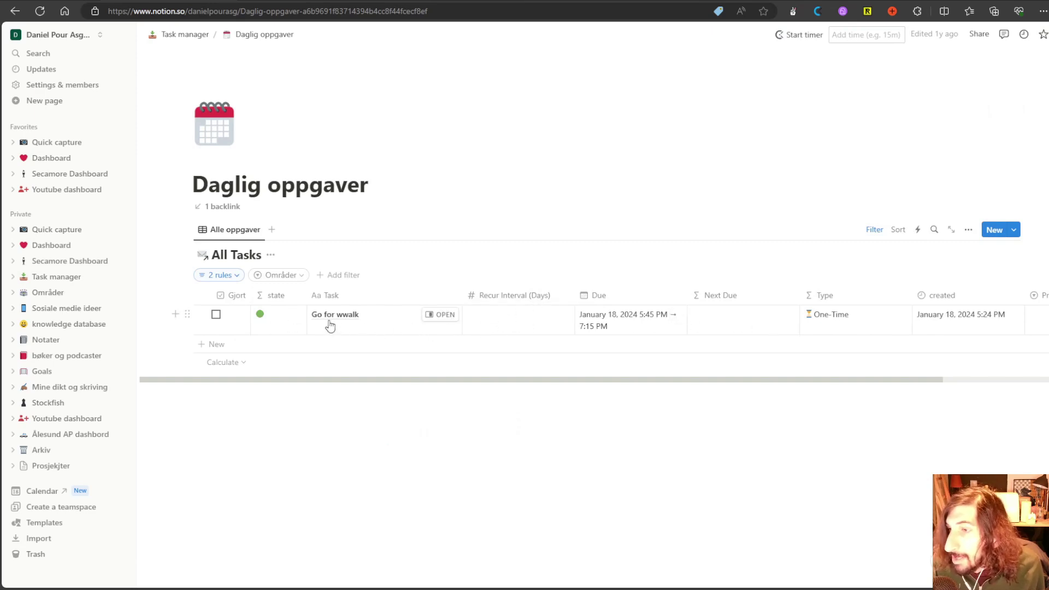
Step: Check the Go for wwalk task's 5:45–7:15 PM due time, then tick it as Gjort
{"action": "left_click", "coordinate": [452, 315]}
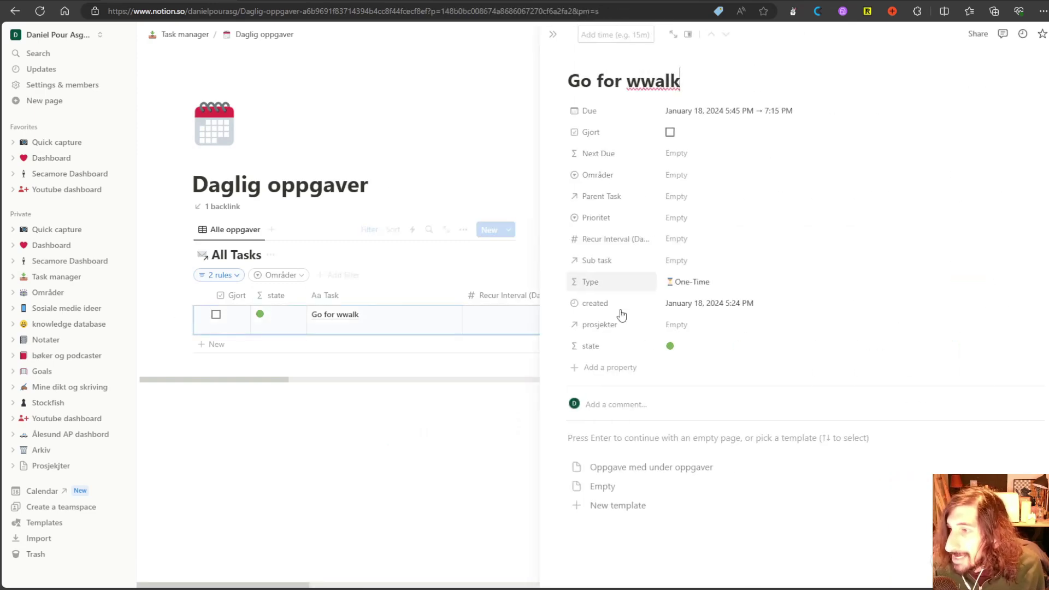
{"action": "scroll", "coordinate": [672, 360], "scroll_direction": "down", "scroll_amount": 3}
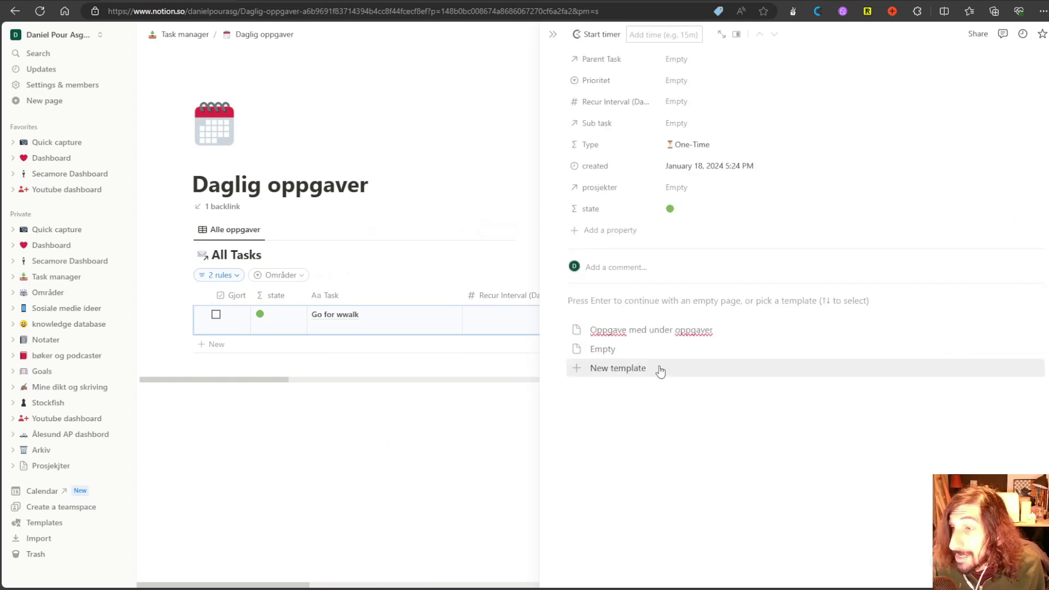
{"action": "left_click", "coordinate": [478, 424]}
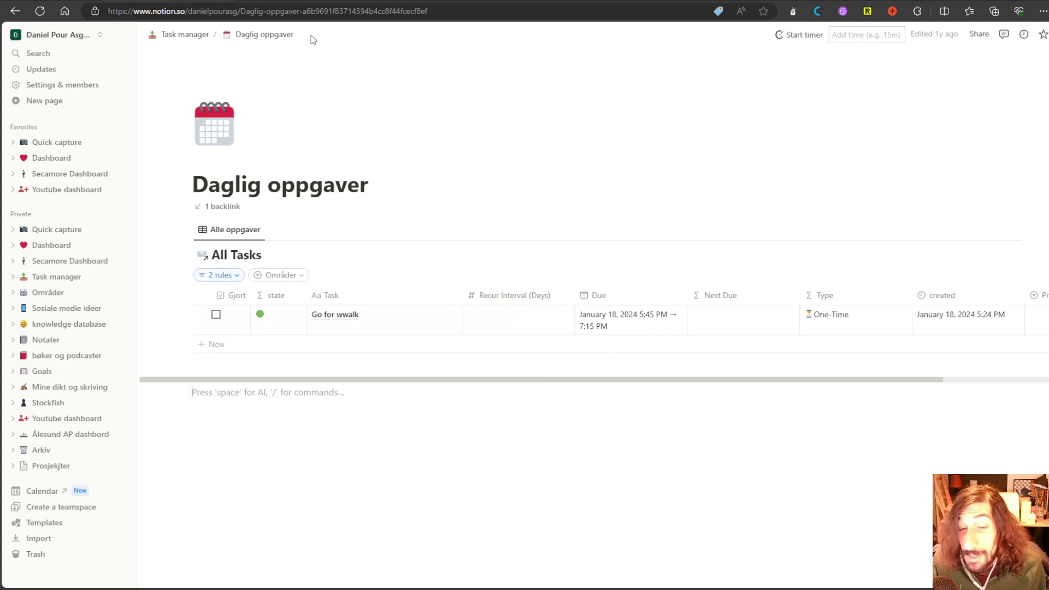
{"action": "left_click", "coordinate": [216, 314]}
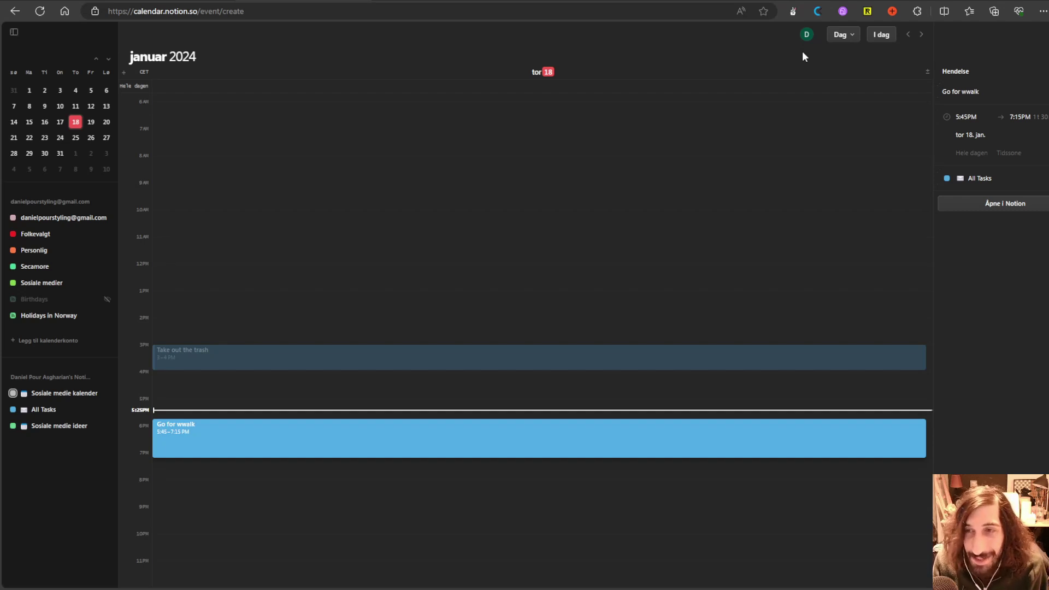
{"action": "key", "text": "ctrl+Tab"}
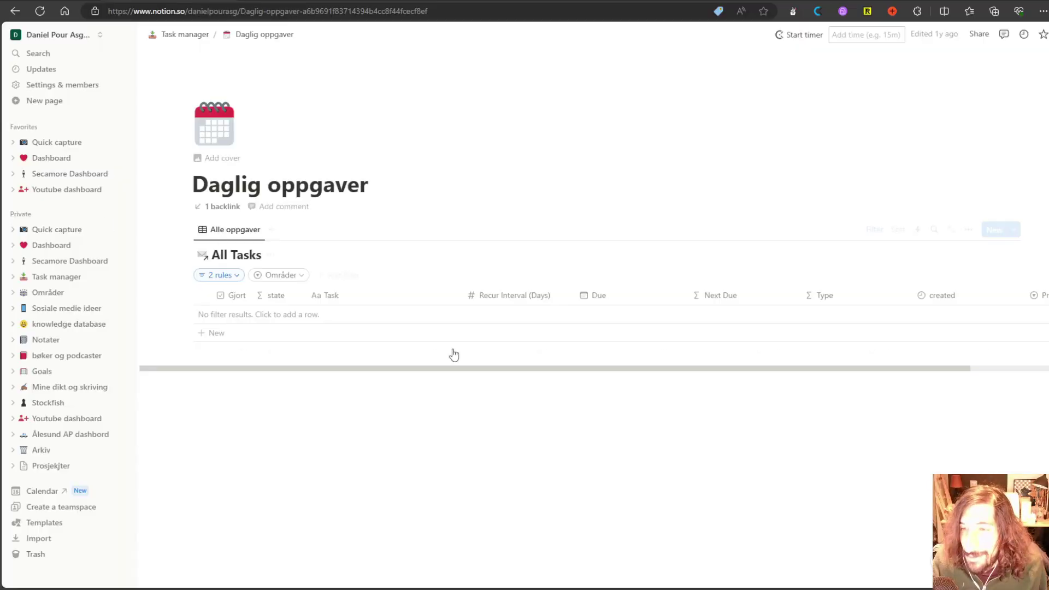
{"action": "key", "text": "ctrl+Tab"}
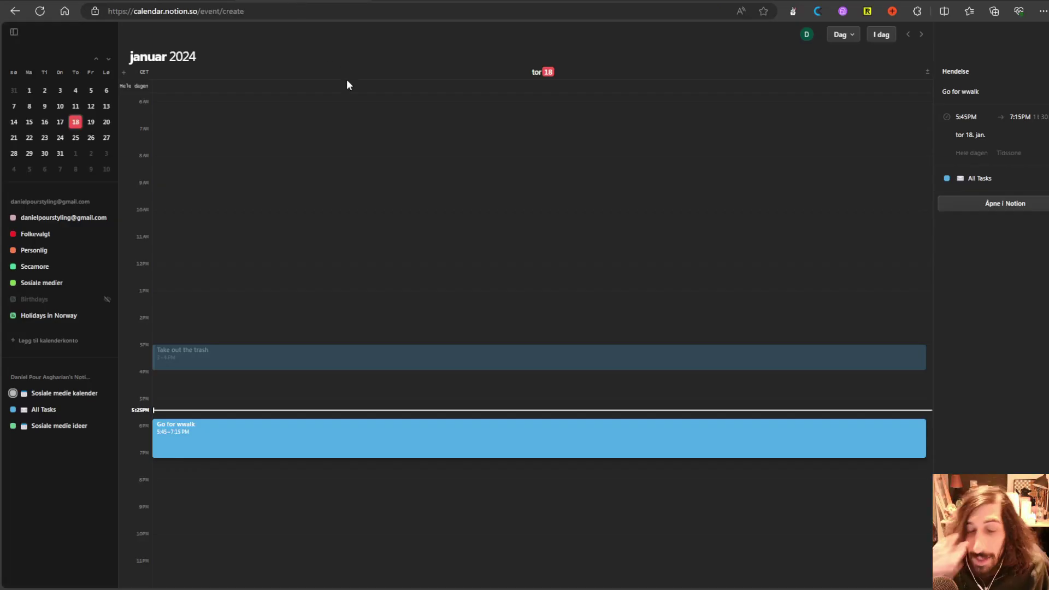